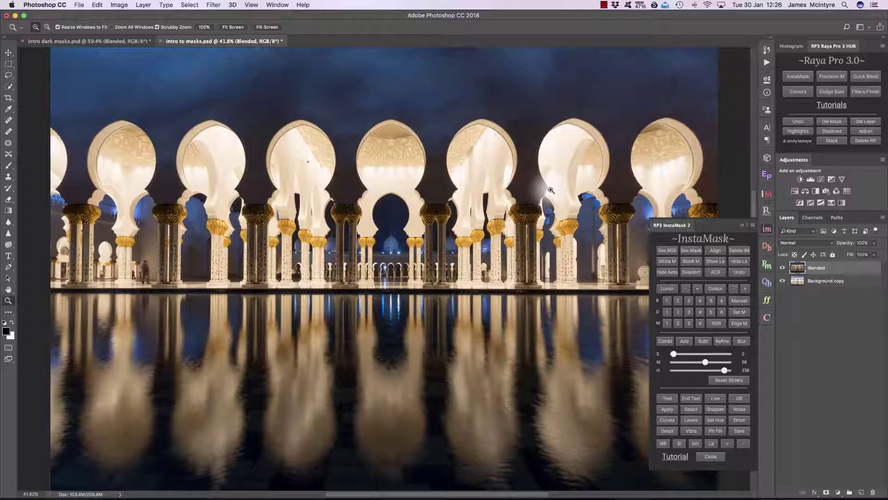
Hide the Blended layer and generate the Brights 1 luminosity mask from the Background copy layer.
left_click(666, 301)
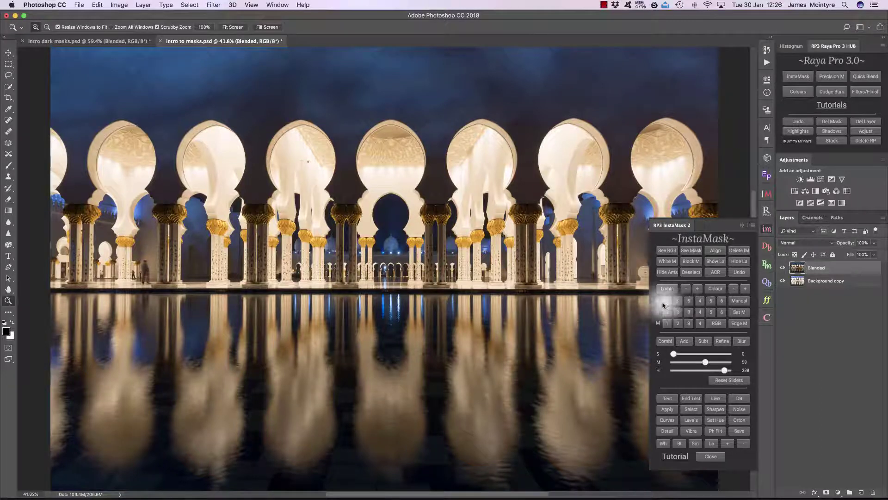
left_click(781, 267)
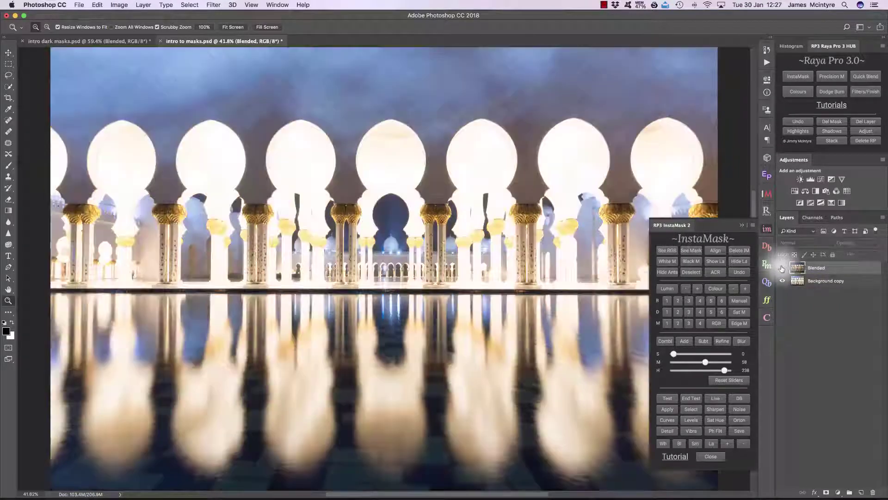
left_click(670, 303)
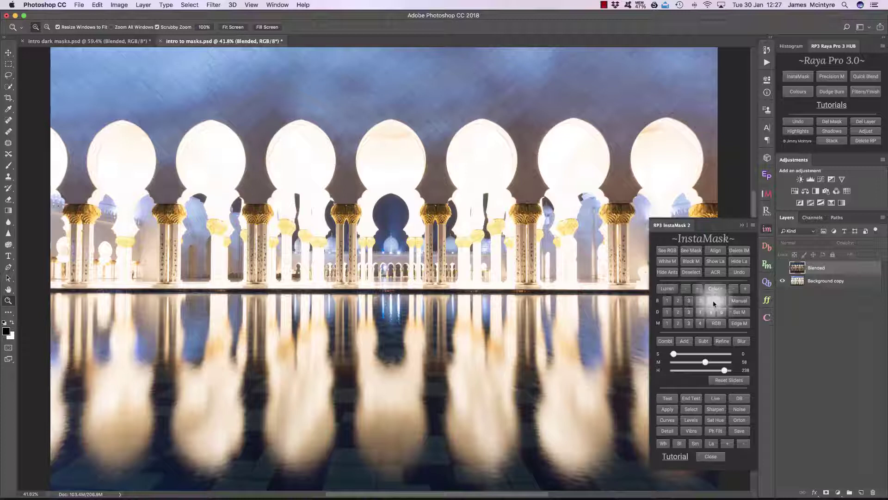
left_click(667, 301)
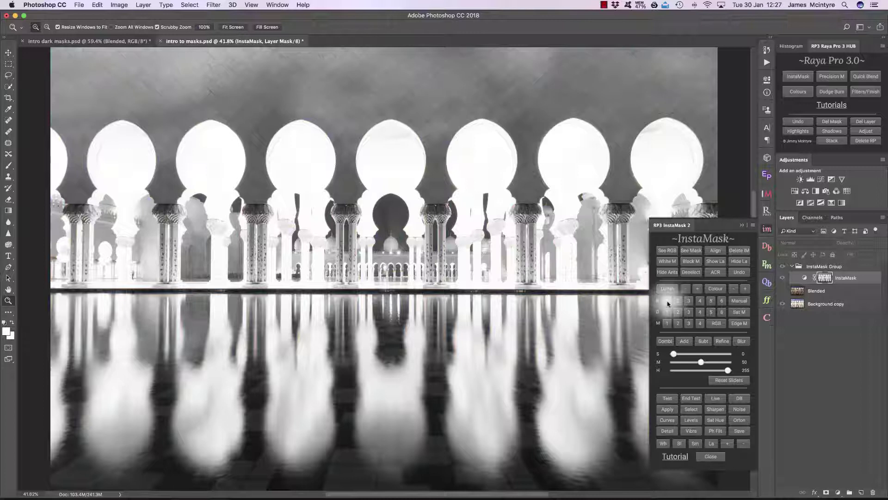
Compare the brights luminosity masks of the Background copy layer by generating levels 2 through 6, finishing with Brights 1 against Brights 6.
left_click(722, 300)
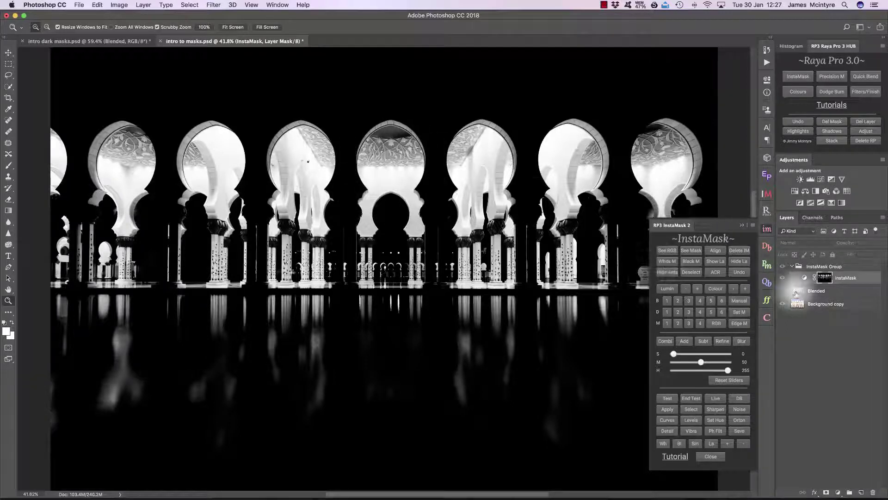
left_click(677, 301)
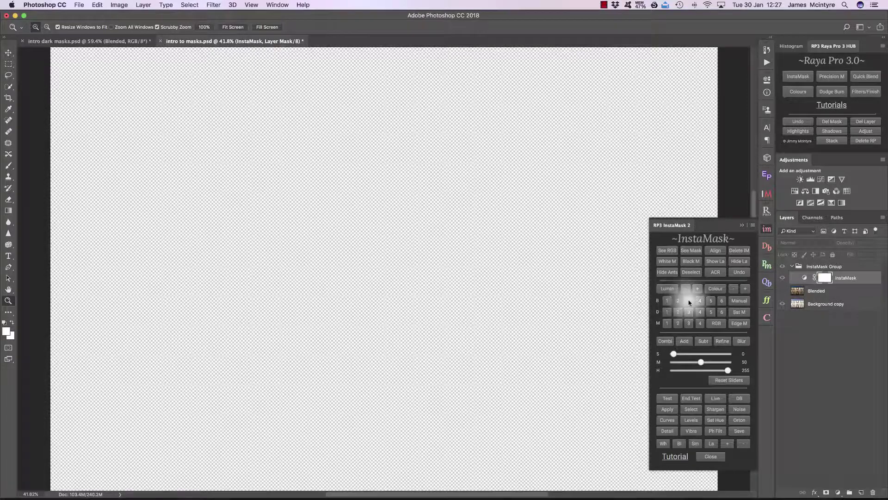
left_click(690, 302)
left_click(699, 301)
left_click(711, 300)
left_click(720, 300)
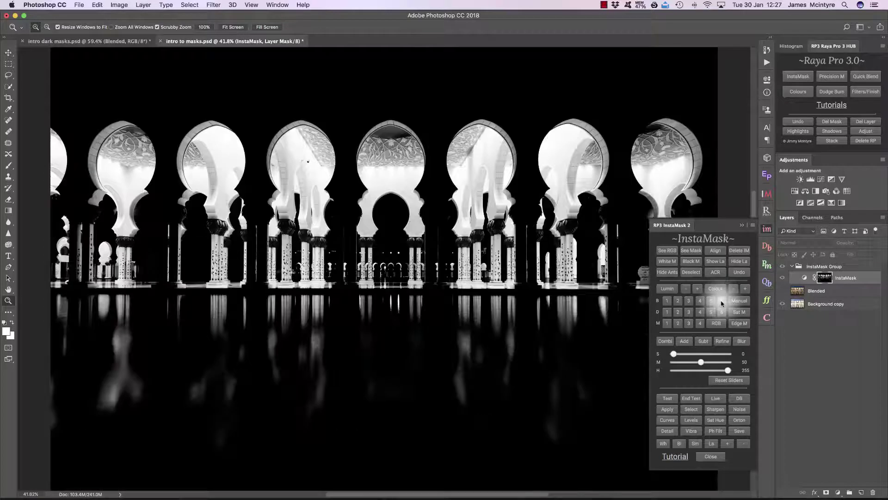
left_click(668, 301)
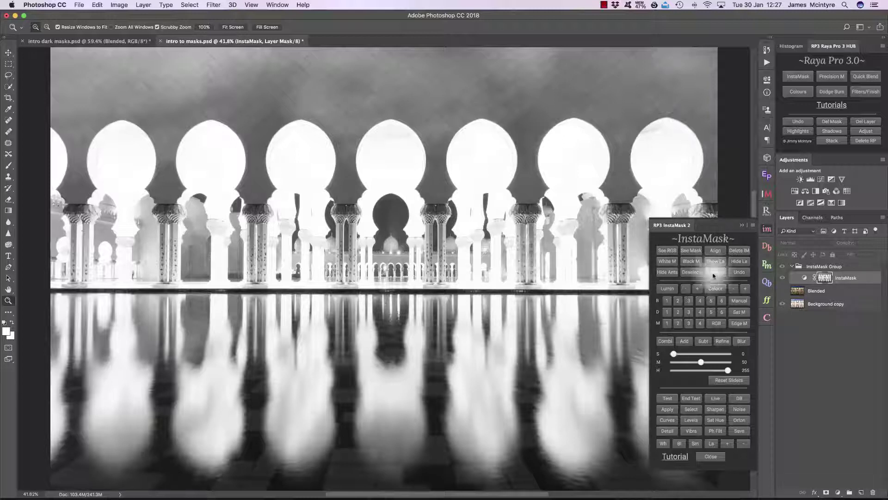
left_click(723, 301)
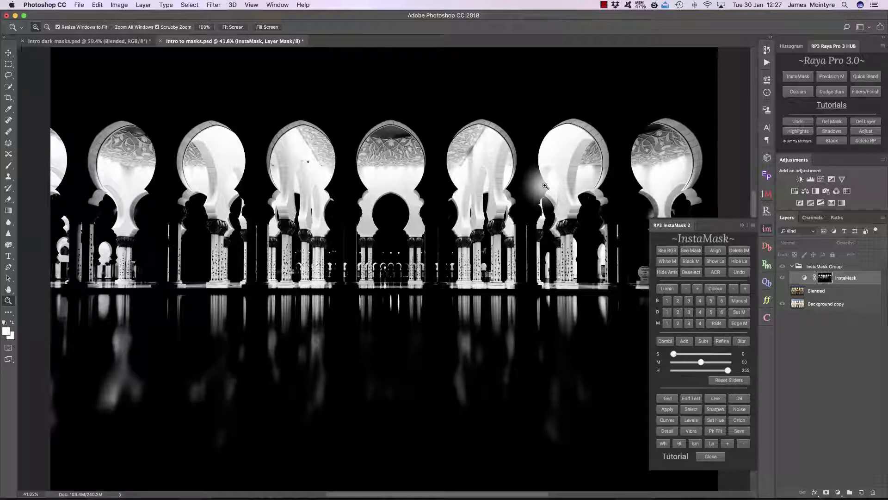
Generate the Darks 1 and Darks 6 masks, and generate Darks 6 again with the Blended layer selected and visible.
left_click(667, 312)
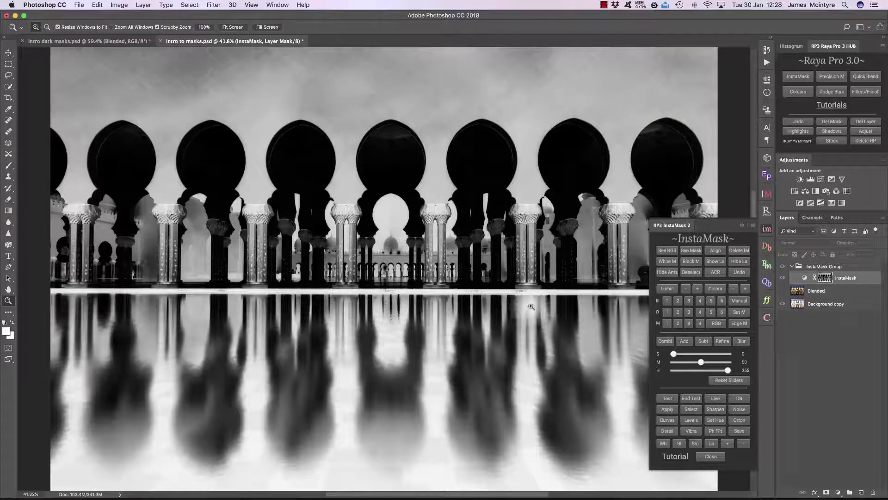
left_click(723, 313)
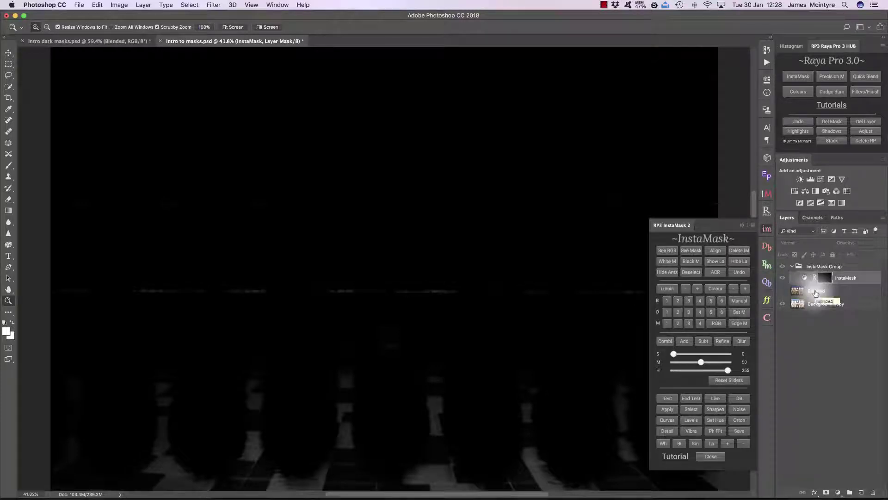
left_click(835, 292)
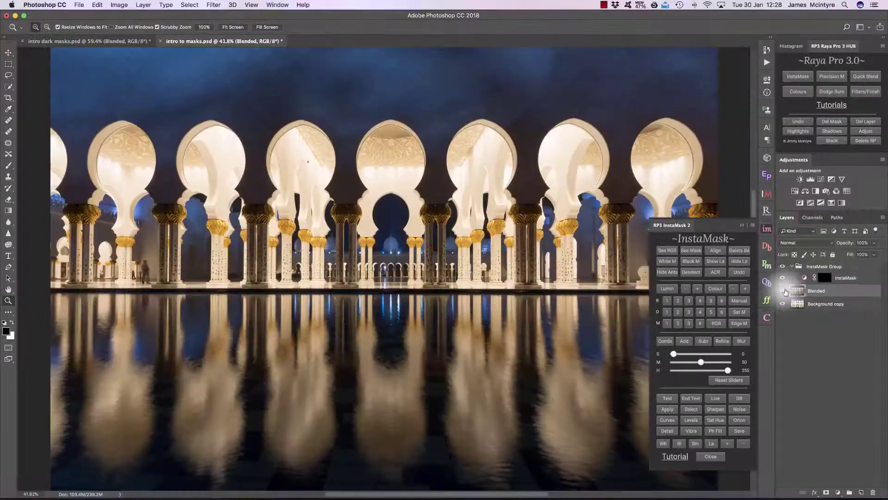
left_click(721, 312)
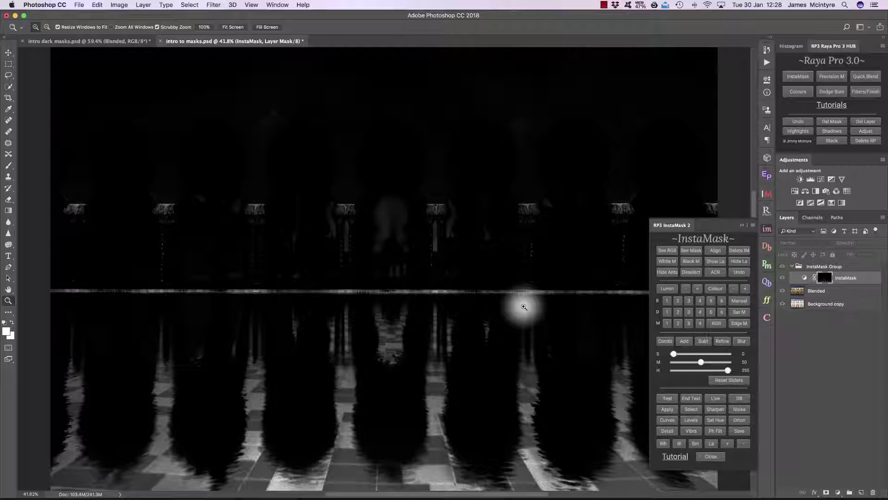
Hide the Blended layer again and generate the Midtones 2 mask from the Background copy layer.
left_click(783, 291)
left_click(782, 291)
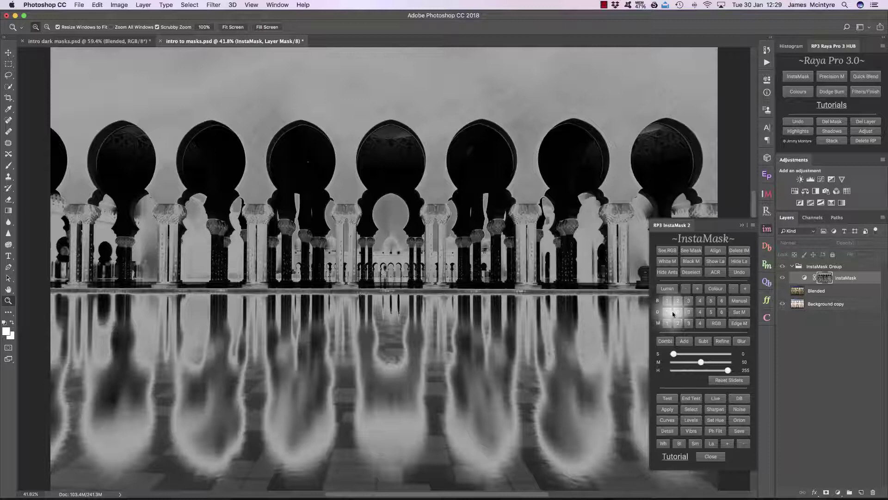
left_click(678, 323)
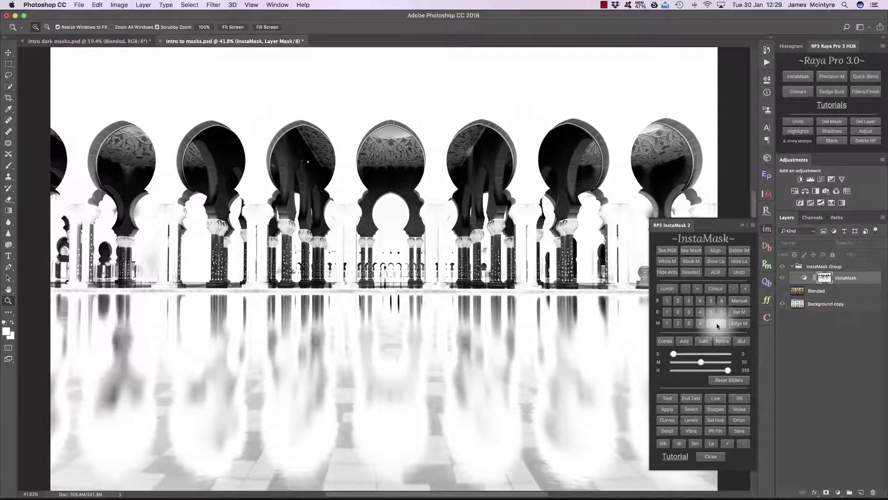
Open the RGB Masks and compare the level 1 brights masks of the red, blue and green channels with the Brights 1 luminosity mask.
left_click(717, 324)
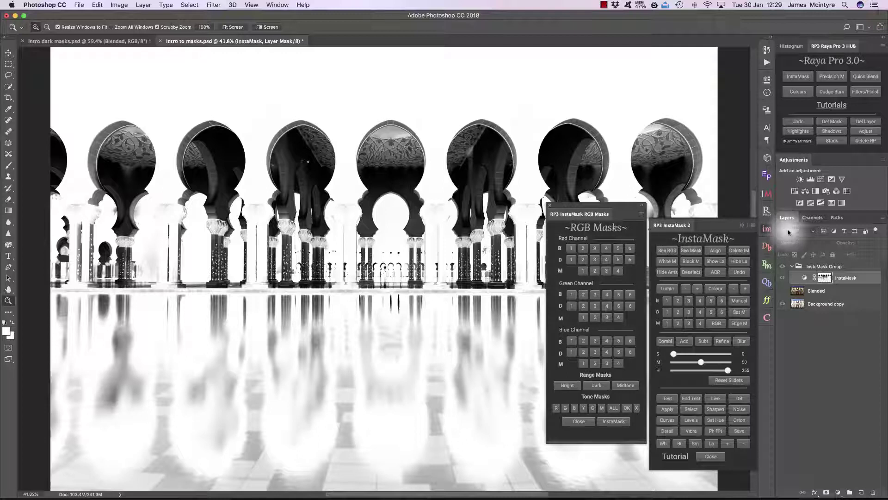
left_click(811, 216)
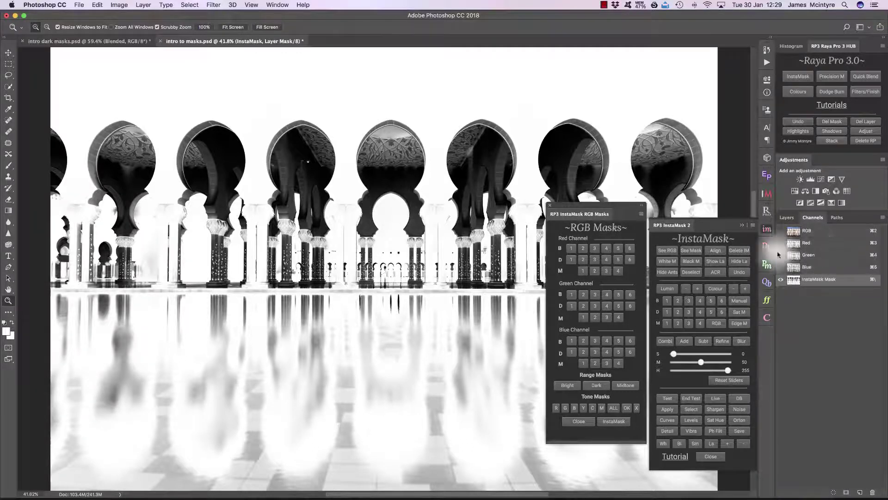
left_click(568, 248)
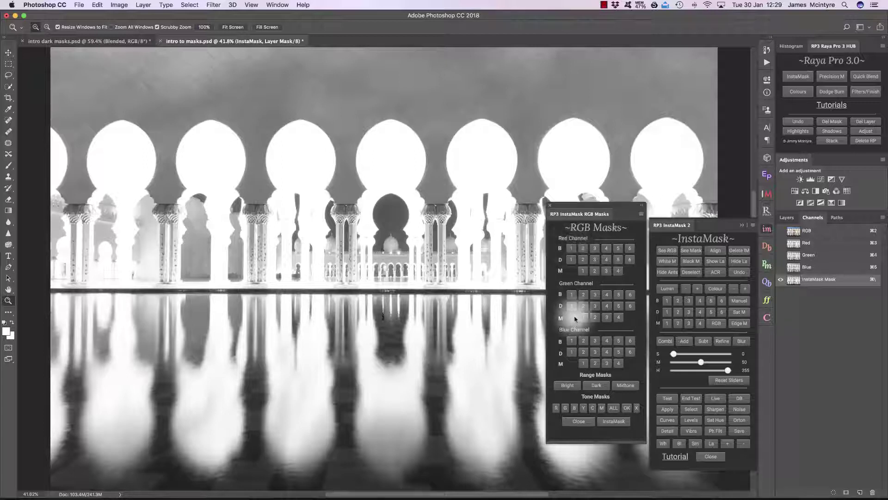
left_click(572, 342)
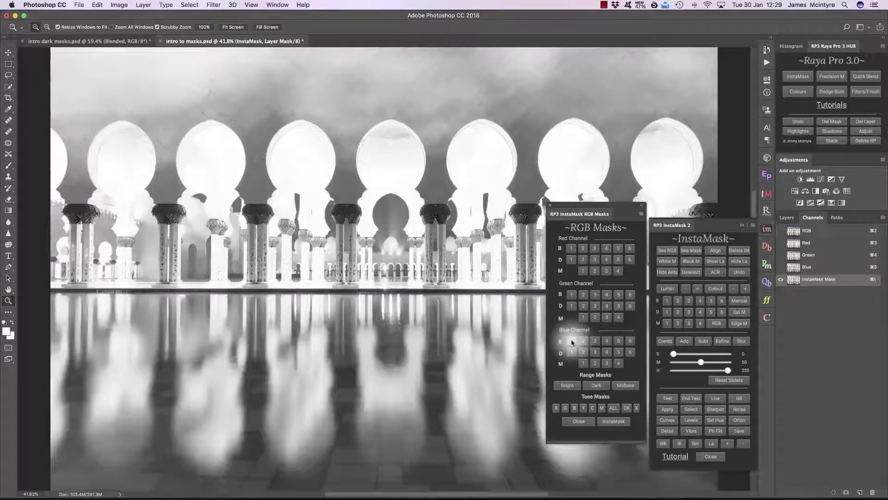
left_click(572, 295)
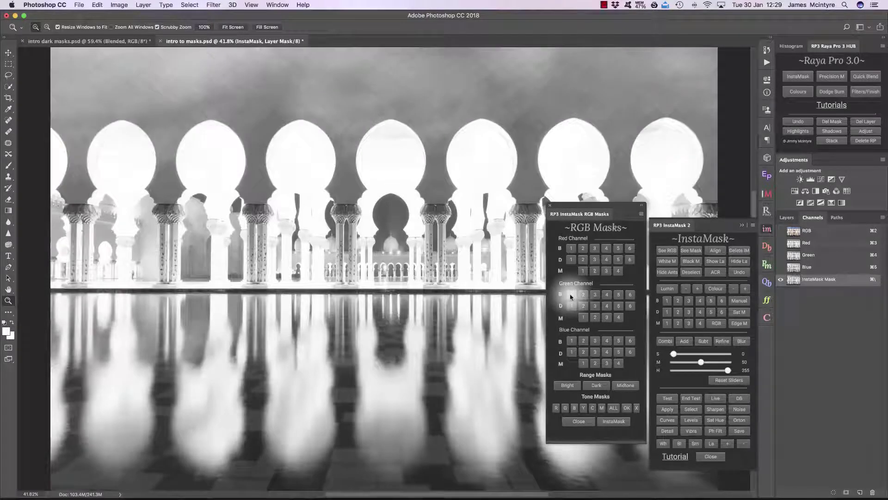
left_click(668, 299)
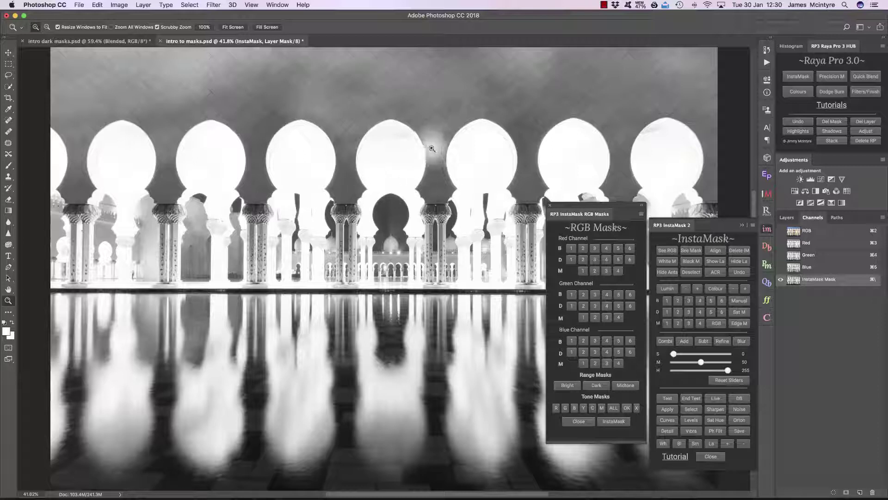
Compare the level 2 brights masks of the red, green and blue channels with the Brights 2 luminosity mask, and return to Brights 1.
left_click(584, 251)
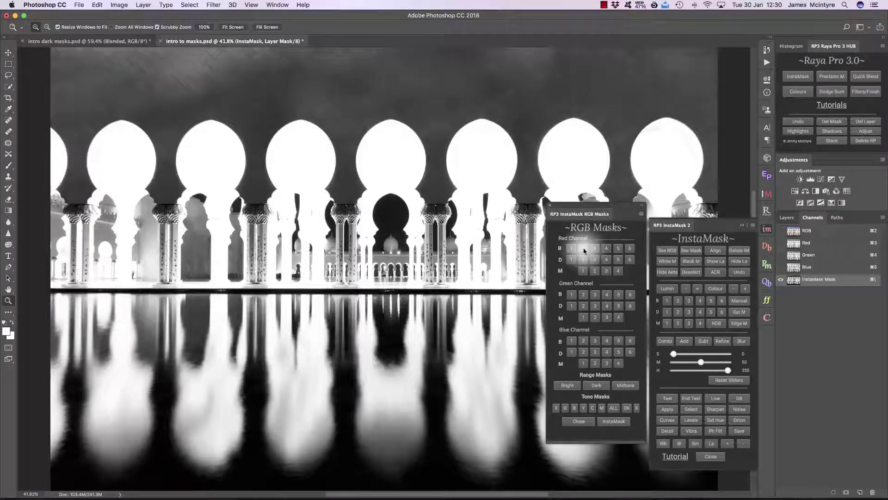
left_click(583, 296)
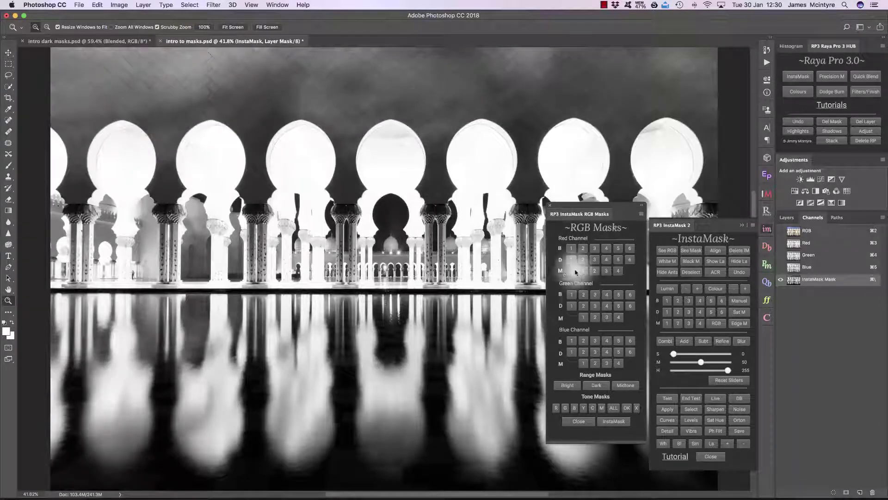
left_click(585, 342)
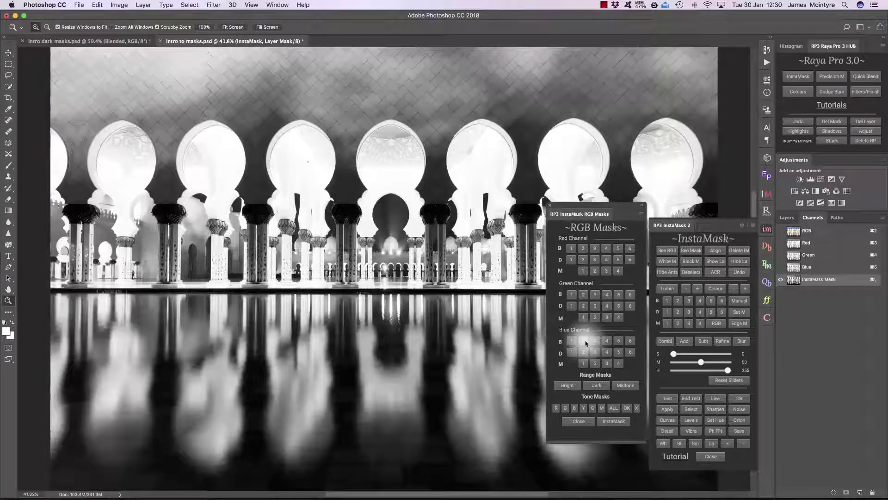
left_click(584, 294)
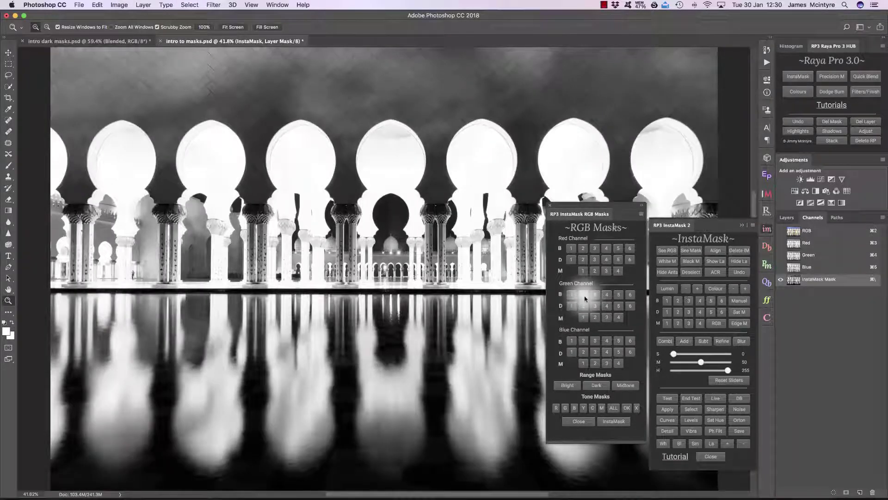
left_click(672, 301)
left_click(679, 301)
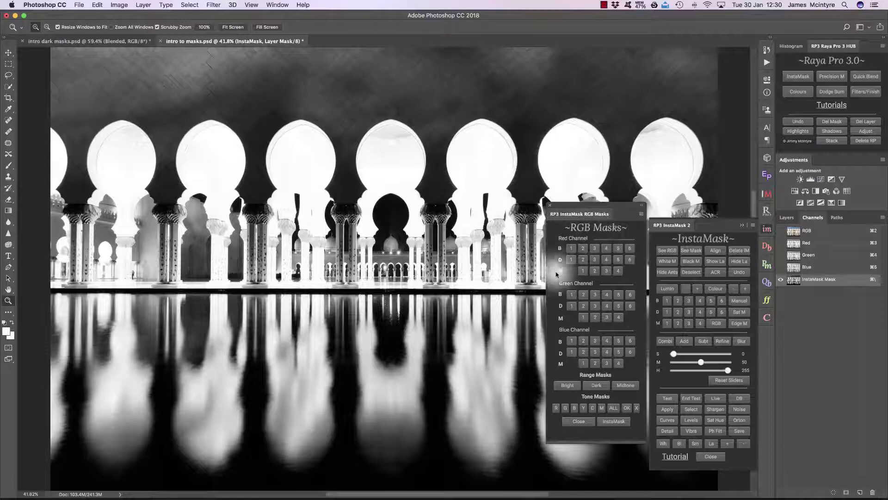
left_click(583, 249)
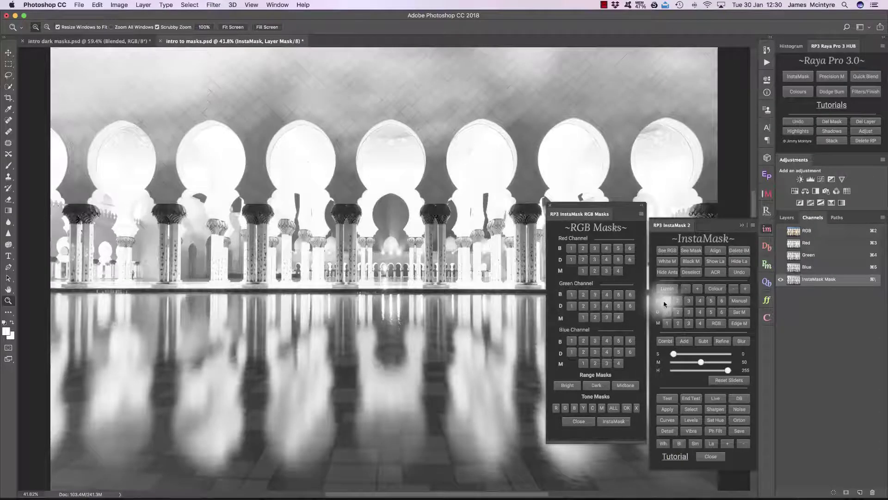
left_click(666, 301)
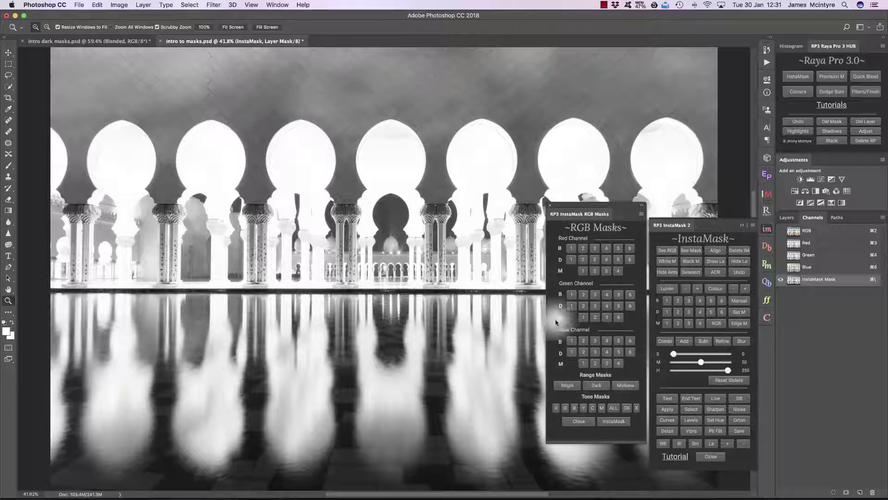
Preview the Darks 4 luminosity mask and step the brights mask down from level 4 to level 1.
left_click(699, 310)
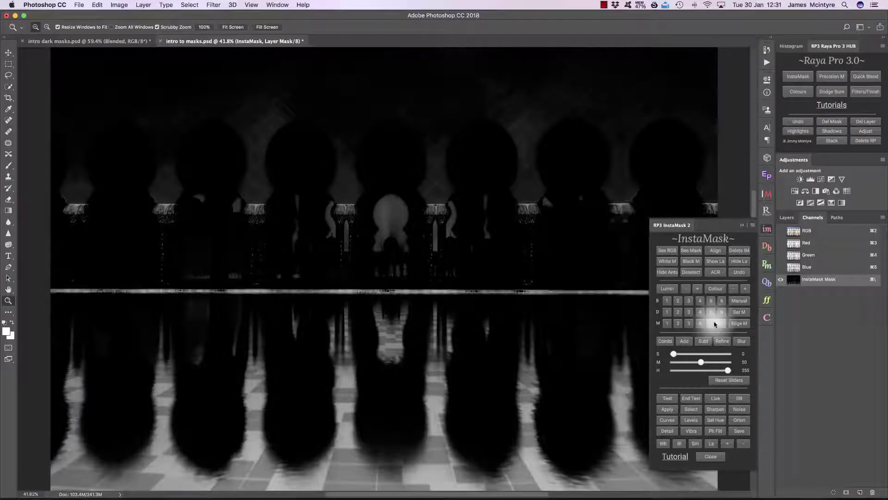
left_click(700, 301)
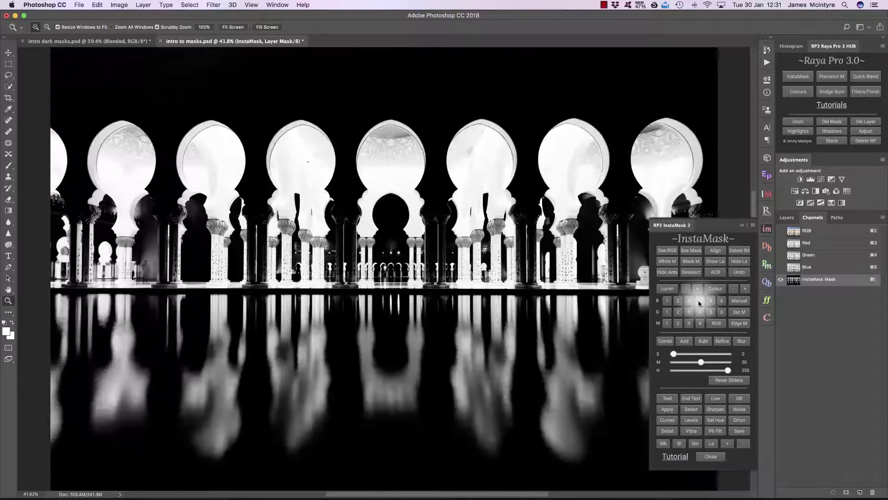
left_click(679, 301)
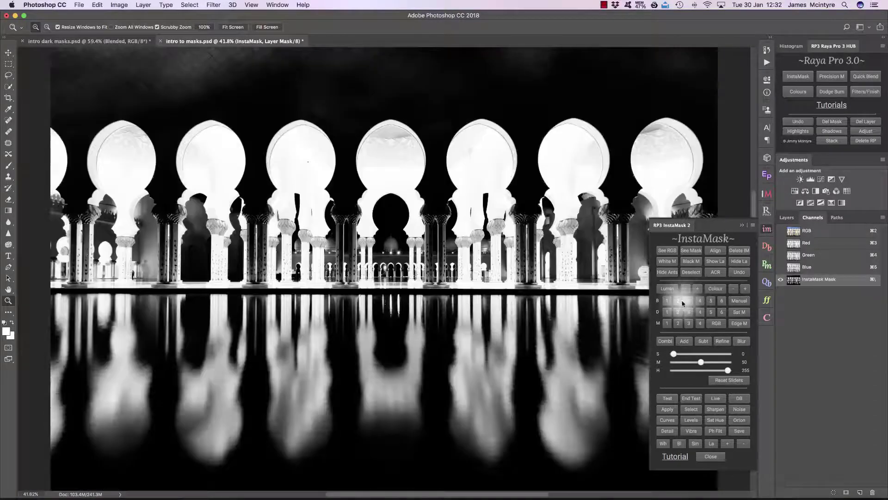
left_click(668, 301)
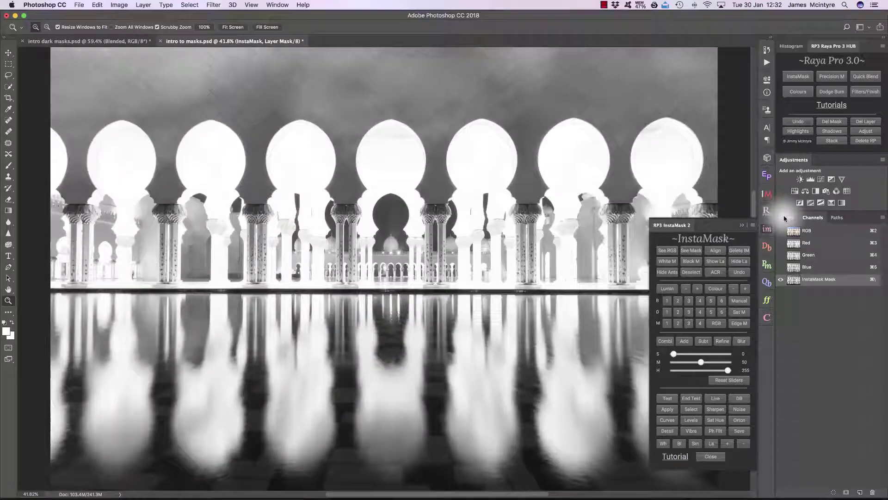
Return to the layer stack and narrow the InstaMask selection by trying Brights 3 and settling on Brights 2.
left_click(786, 217)
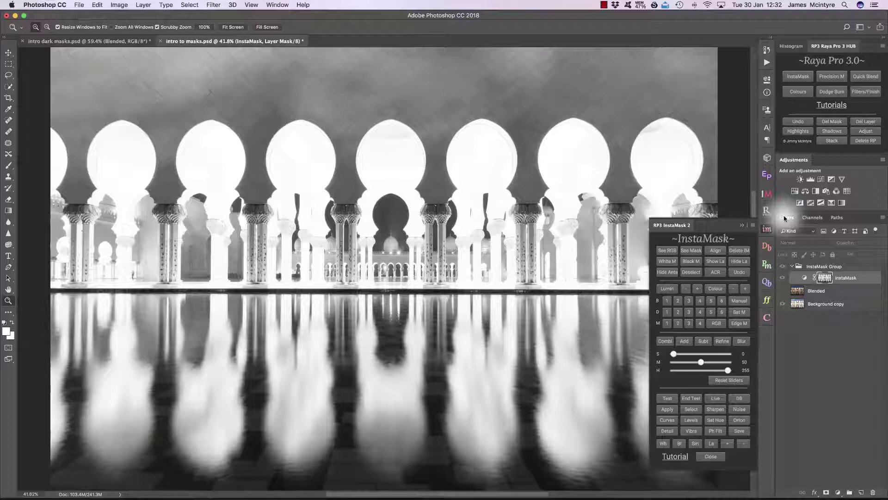
left_click(689, 301)
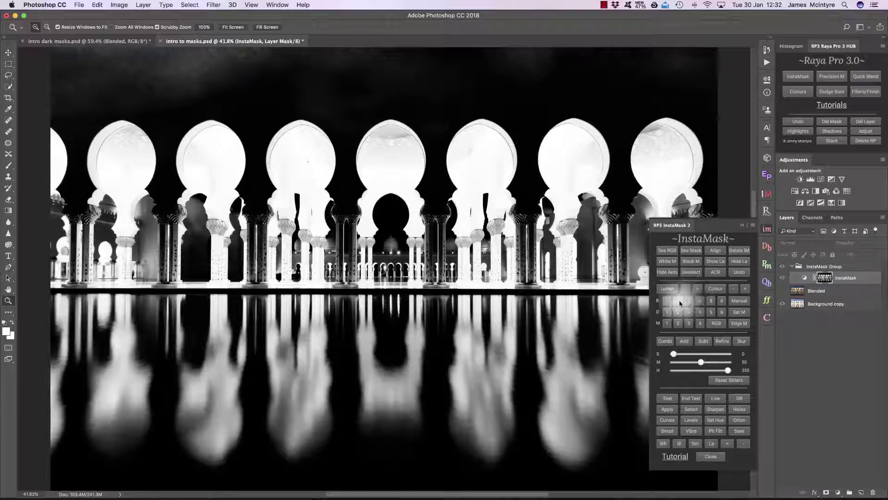
left_click(679, 301)
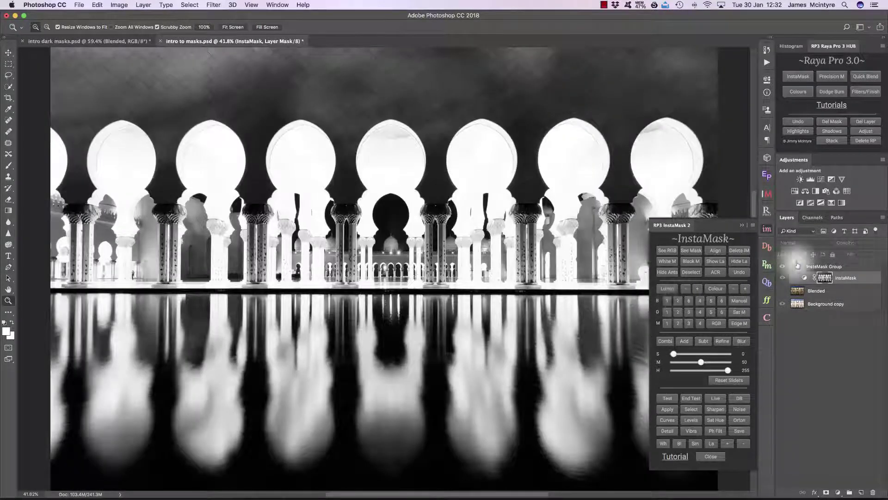
Apply the Brights 2 mask to the Blended layer and toggle the layer's visibility to compare before and after.
left_click(824, 291)
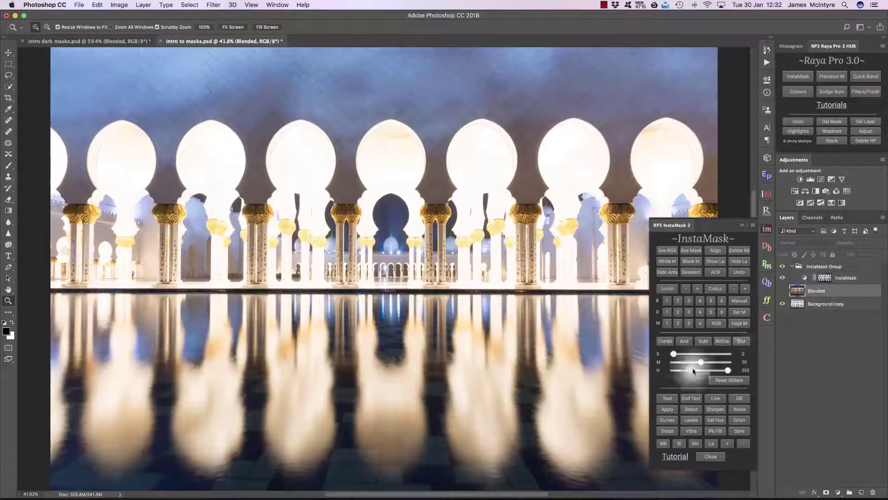
left_click(667, 409)
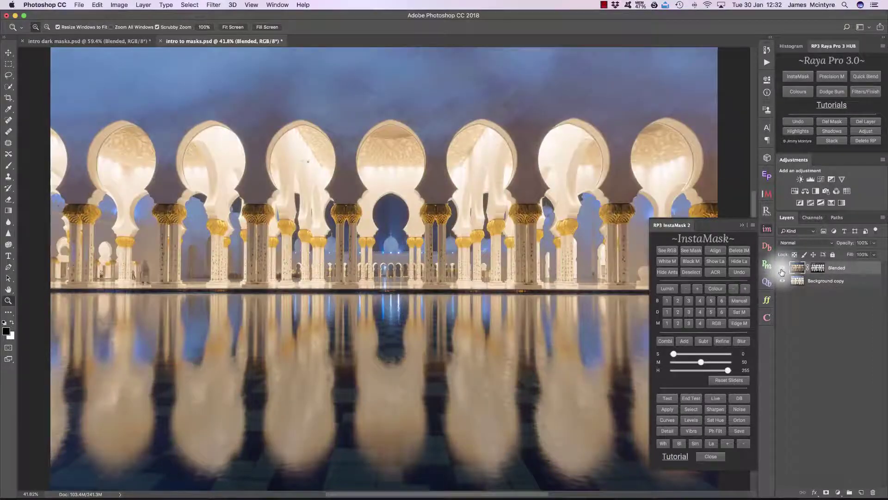
left_click(782, 271)
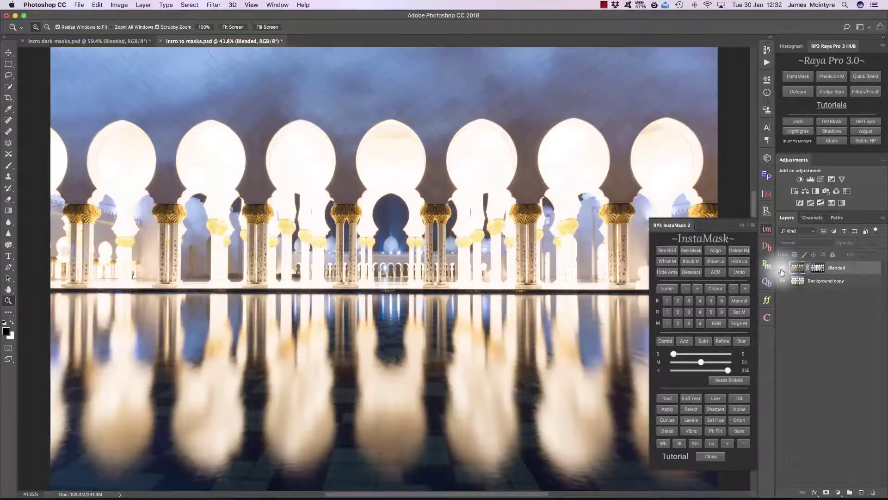
left_click(782, 271)
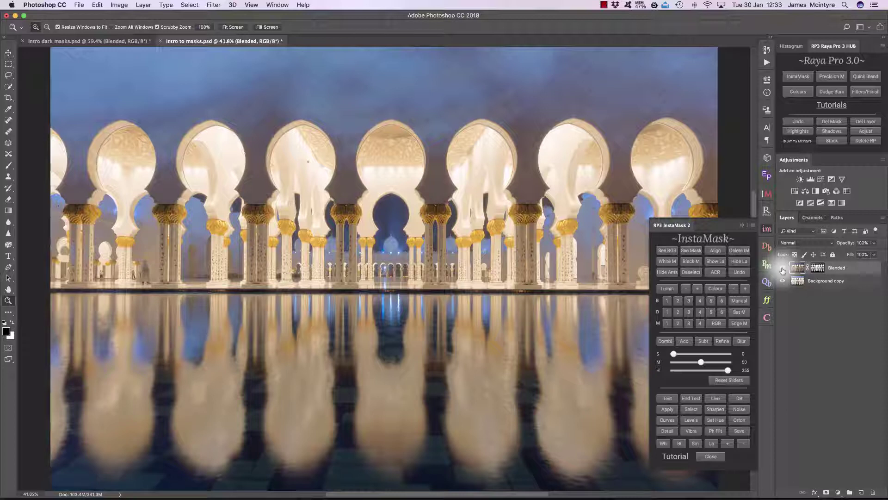
Delete the applied luminosity mask from the Blended layer and hide the layer.
left_click(818, 268)
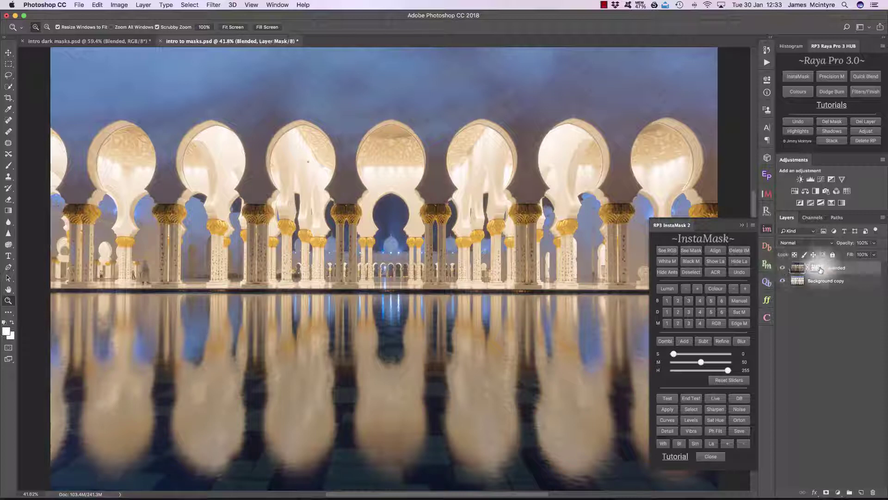
right_click(817, 270)
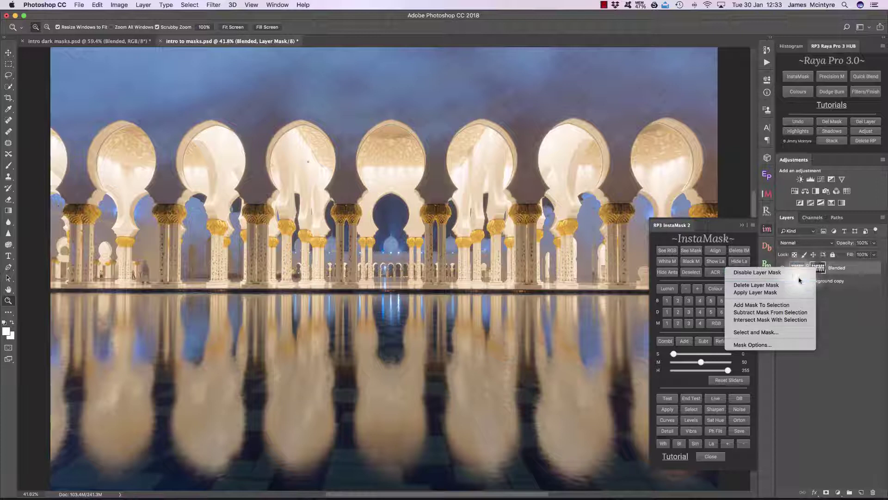
left_click(756, 285)
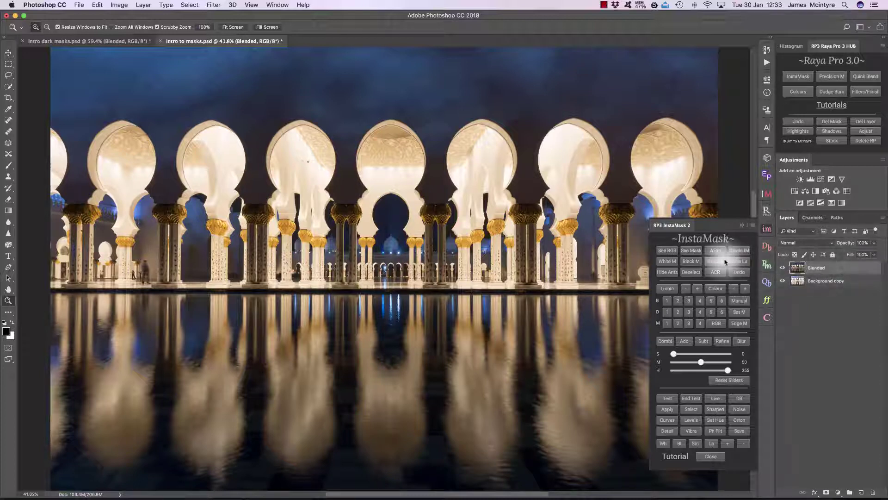
left_click(738, 262)
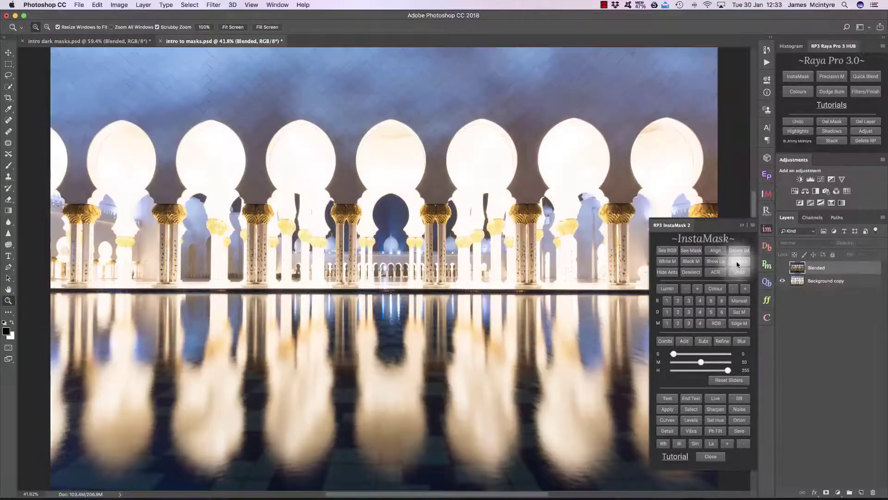
Generate a new InstaMask brights mask and apply it to the Blended layer with the layer shown.
left_click(687, 301)
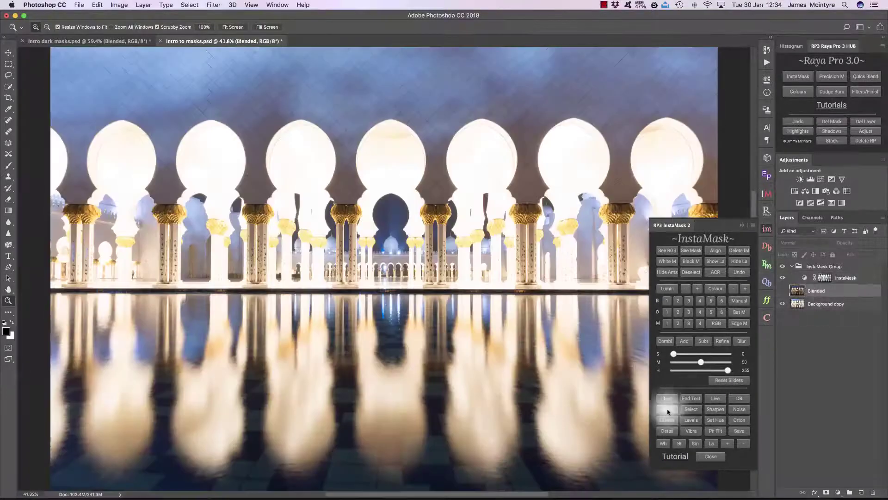
left_click(668, 410)
left_click(715, 261)
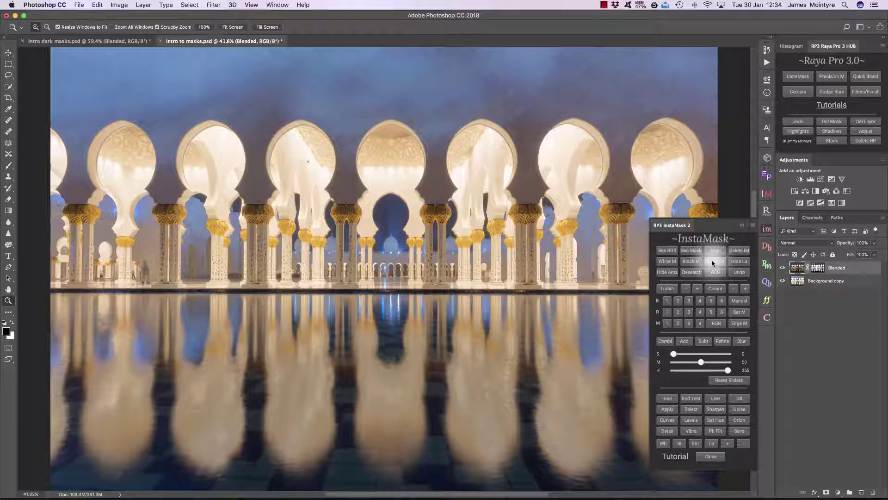
Remove the reapplied brights mask from the Blended layer and hide the layer again.
left_click(817, 268)
right_click(817, 269)
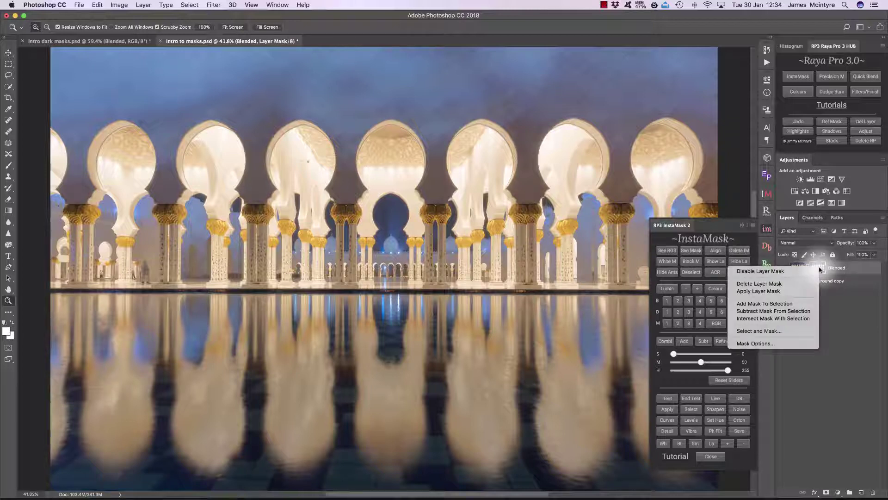
left_click(798, 284)
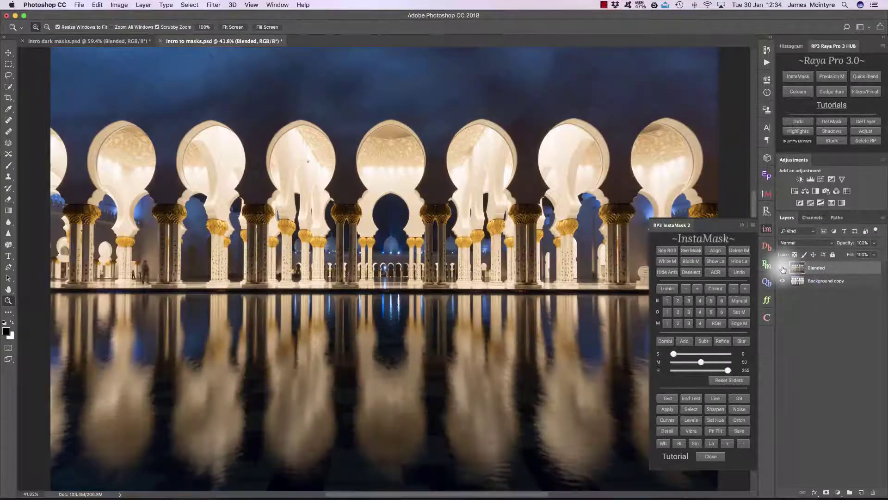
left_click(740, 261)
Generate a Brights 2 mask, load it as a selection with its edges hidden, and add a black mask to the Blended layer.
left_click(679, 301)
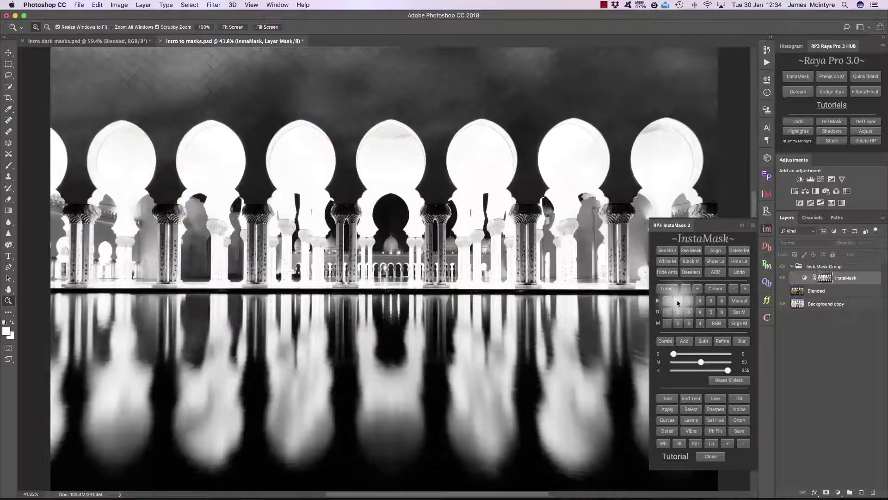
left_click(690, 409)
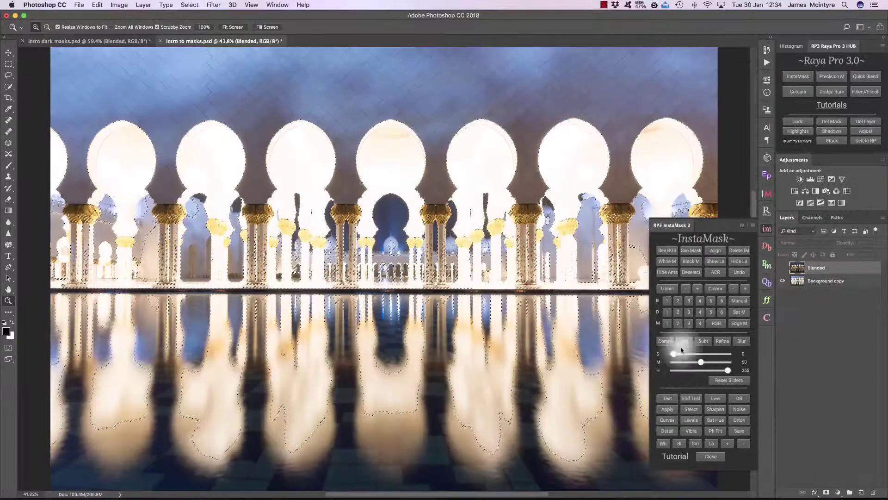
left_click(671, 274)
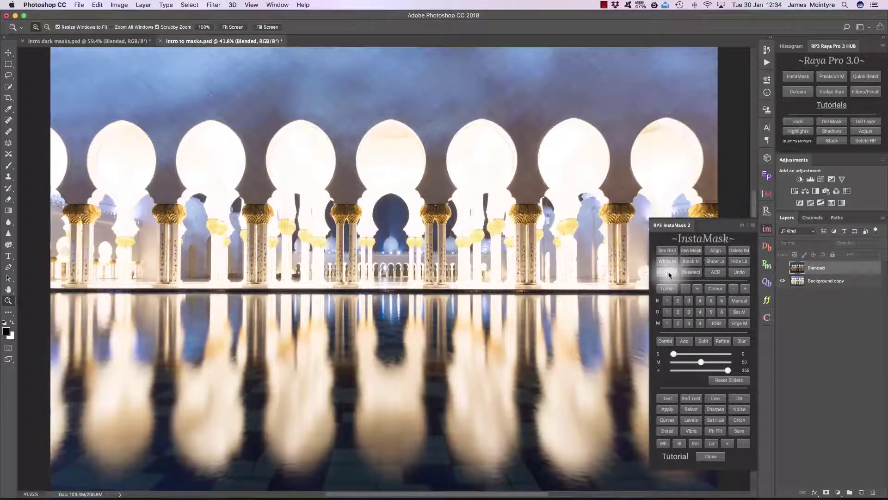
left_click(690, 261)
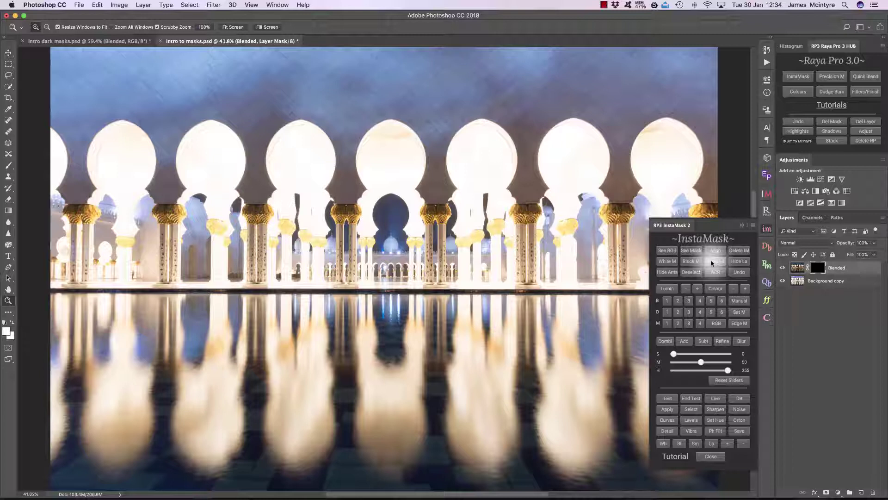
Paint white on the Blended layer's mask across the arches, and undo a trial stroke over the water reflections.
left_click(662, 445)
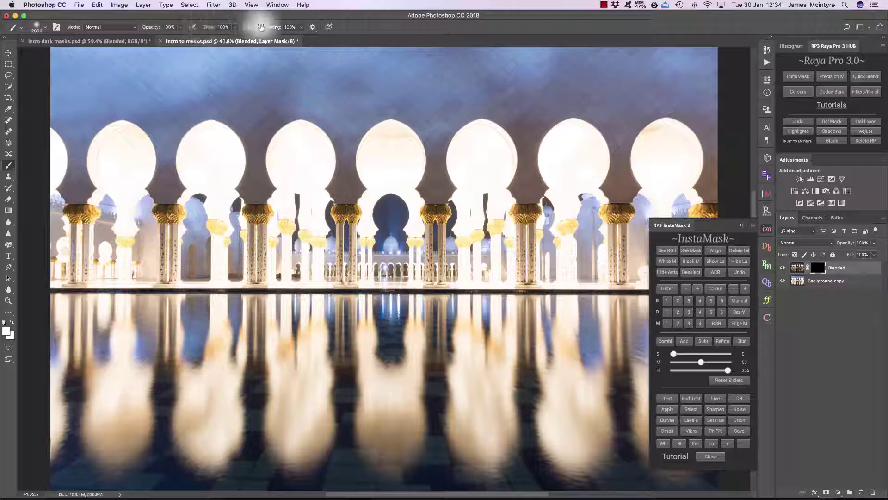
mouse_move(98, 159)
left_mouse_down()
mouse_move(208, 171)
mouse_move(690, 161)
mouse_move(694, 186)
mouse_move(640, 224)
mouse_move(52, 233)
mouse_move(32, 217)
mouse_move(51, 187)
mouse_move(716, 182)
left_mouse_up()
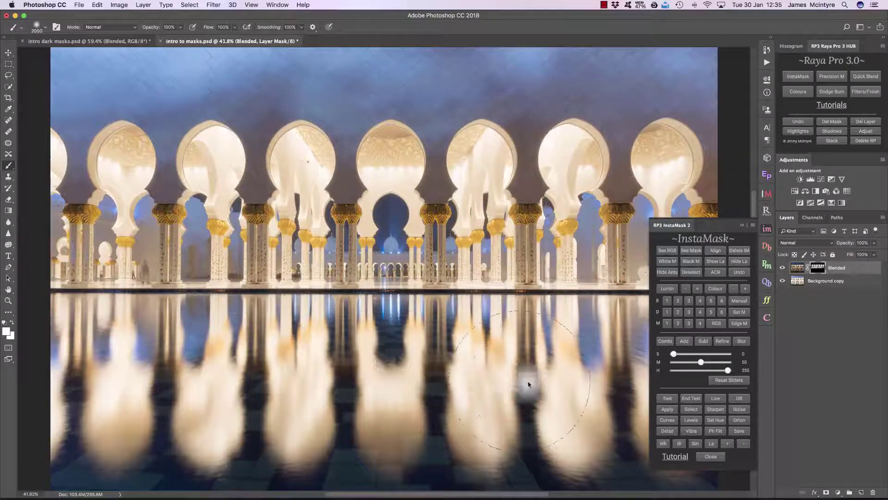
mouse_move(247, 399)
left_mouse_down()
mouse_move(68, 387)
mouse_move(550, 385)
left_mouse_up()
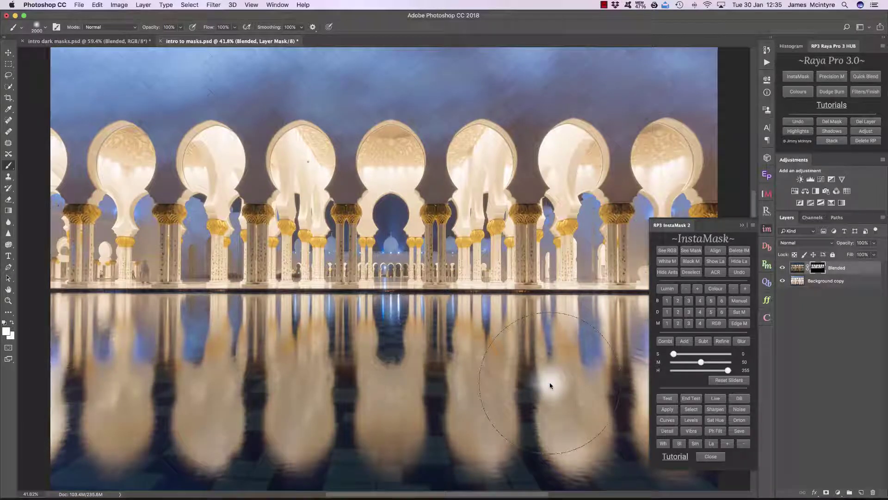
key("super+z")
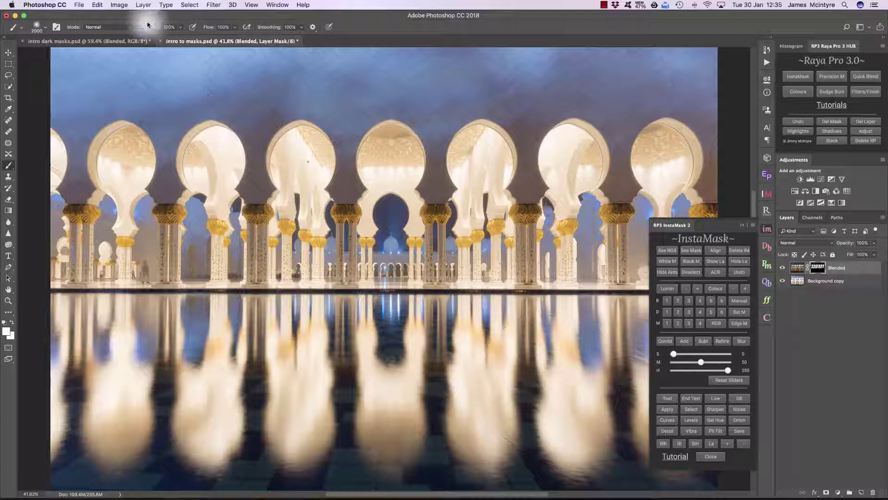
Switch to the intro dark masks.psd document and toggle the Blended layer to compare the two exposures.
left_click(89, 40)
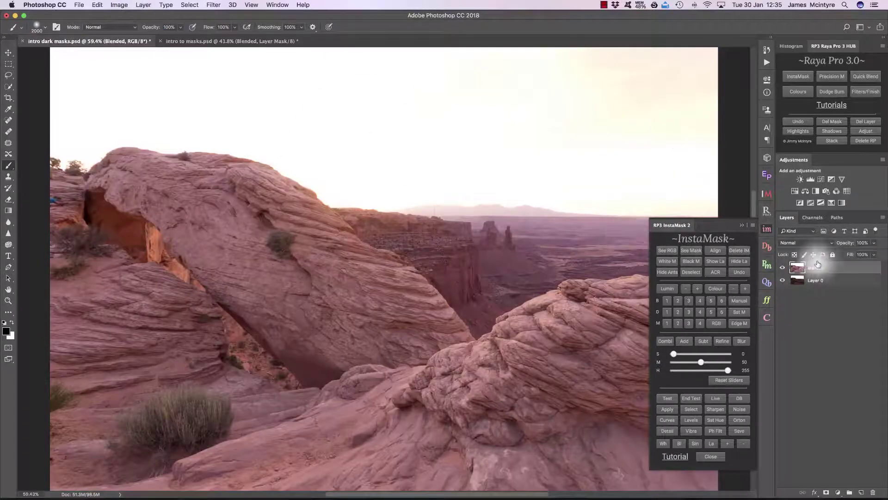
left_click(782, 267)
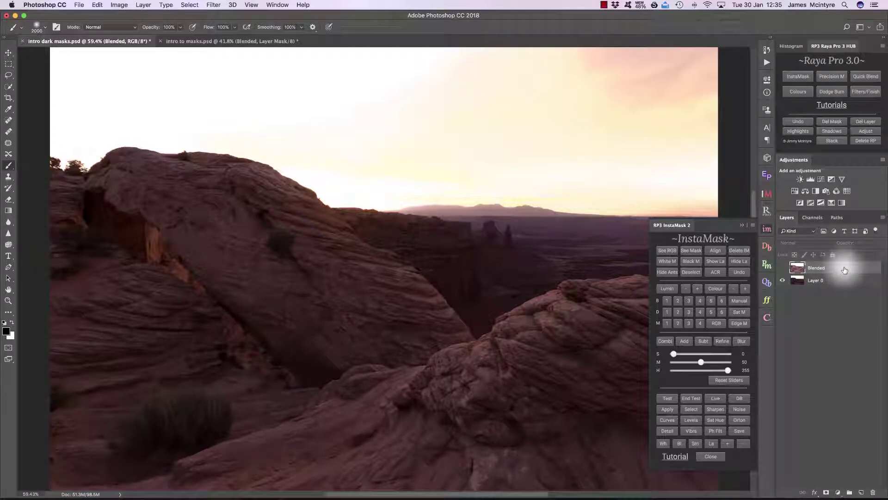
left_click(783, 268)
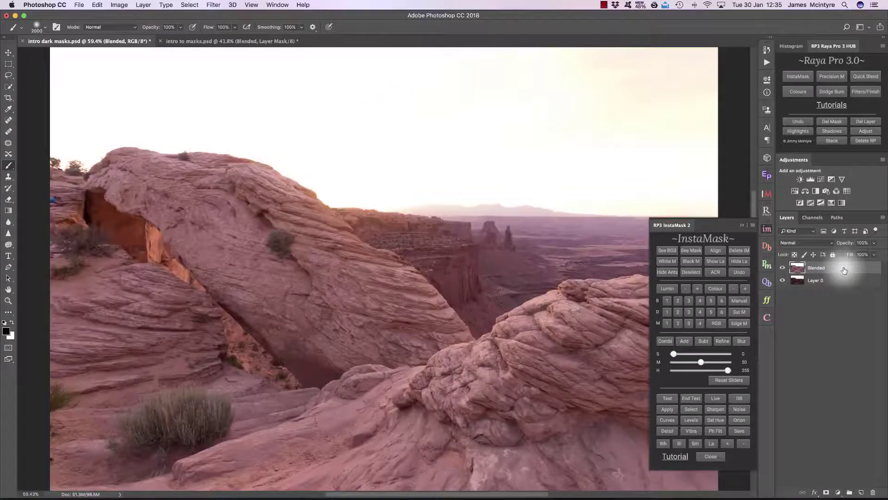
Generate a Darks 1 mask, set its midtones to 48 and highlights to 197, and load it as a selection.
left_click(667, 313)
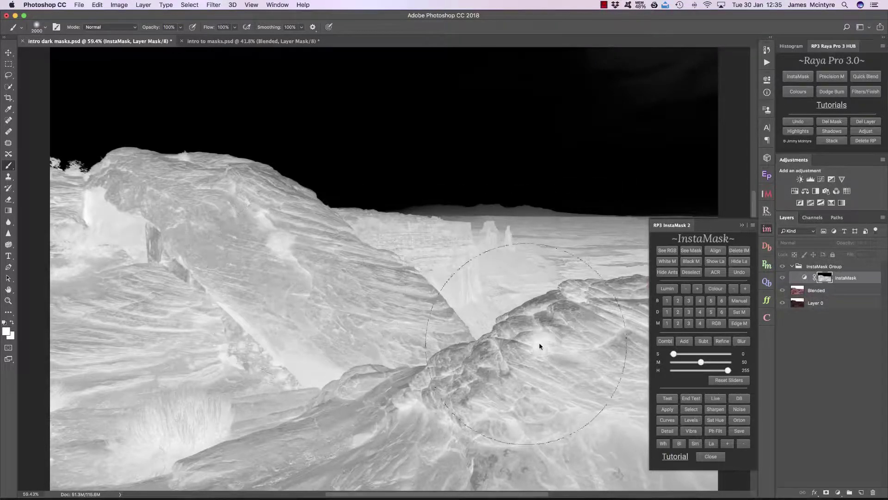
left_click_drag(704, 364, 716, 371)
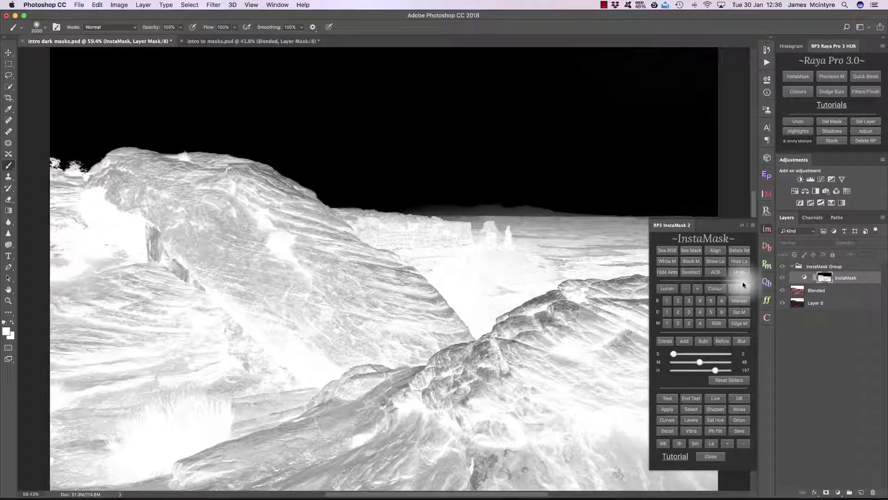
left_click(690, 409)
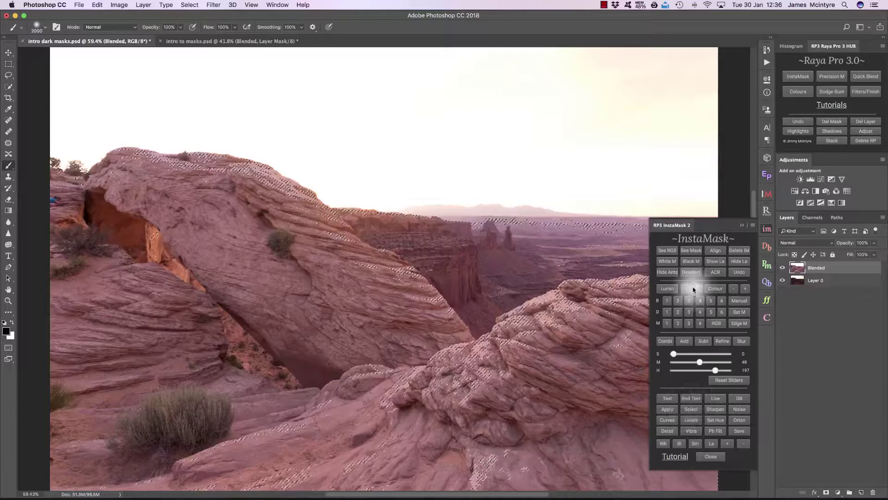
Add a black mask to the Blended layer, hide the selection edges, and paint white over the canyon rocks.
left_click(693, 262)
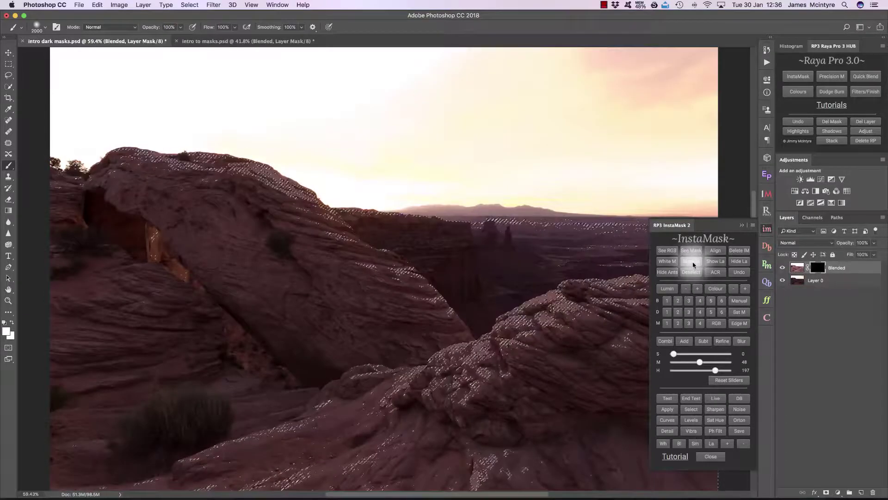
left_click(667, 272)
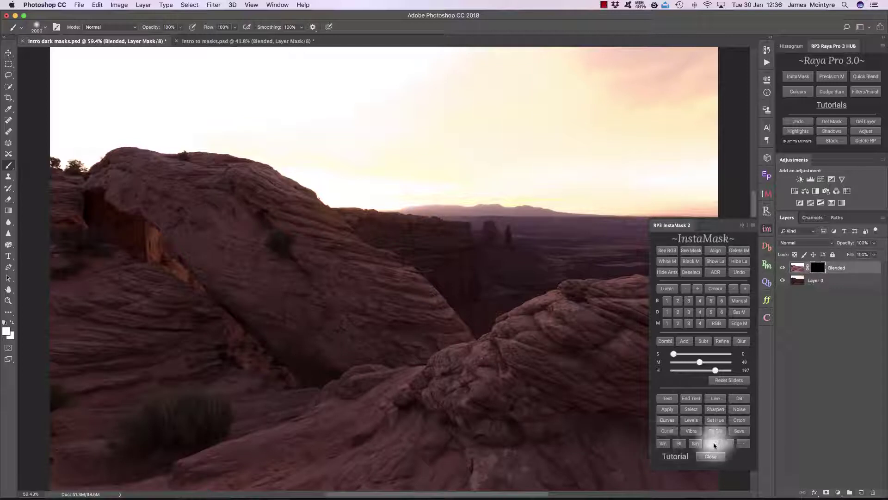
left_click(742, 225)
mouse_move(63, 251)
left_mouse_down()
mouse_move(276, 258)
mouse_move(406, 291)
mouse_move(691, 306)
mouse_move(711, 347)
mouse_move(579, 421)
mouse_move(376, 434)
mouse_move(128, 395)
mouse_move(54, 297)
mouse_move(54, 249)
mouse_move(39, 290)
mouse_move(77, 409)
mouse_move(242, 435)
mouse_move(665, 438)
mouse_move(733, 362)
mouse_move(339, 319)
mouse_move(186, 287)
mouse_move(100, 315)
mouse_move(107, 412)
mouse_move(428, 457)
mouse_move(625, 443)
mouse_move(847, 407)
left_mouse_up()
Lower the Blended layer's opacity to 50% and fine-tune it to 45%.
left_click_drag(846, 242, 830, 245)
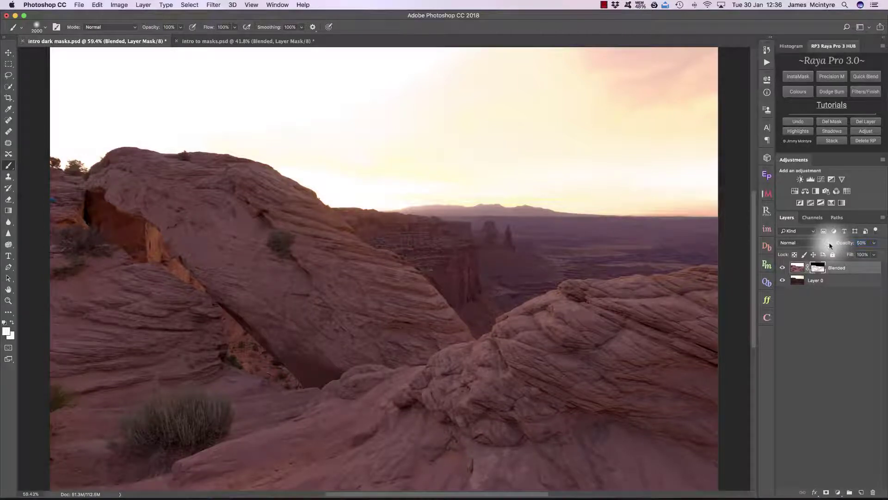
left_click(766, 230)
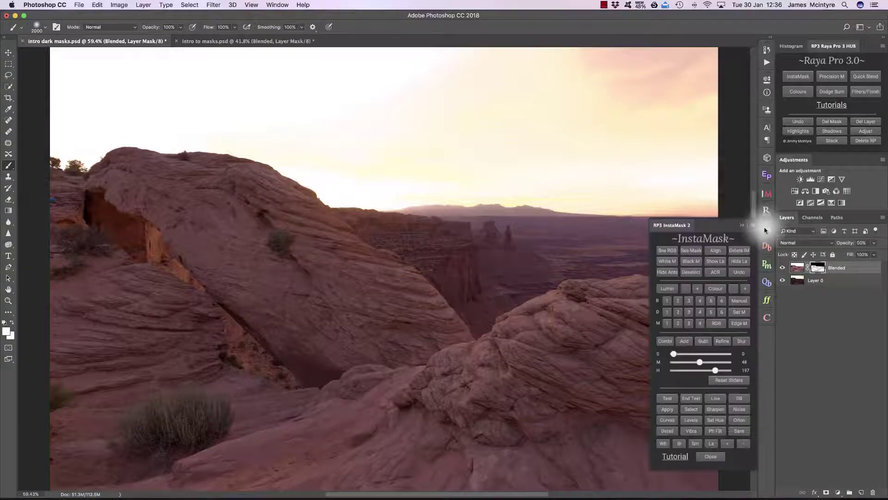
left_click(741, 228)
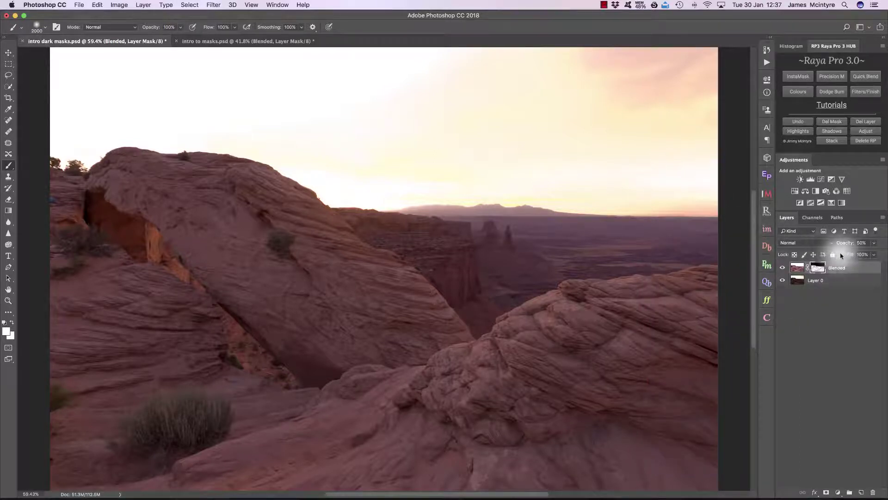
left_click_drag(850, 244, 848, 244)
Toggle the Blended layer's visibility repeatedly to examine the canyon blend before and after.
left_click(782, 268)
left_click(782, 268)
left_click(782, 268)
left_click(782, 268)
left_click(782, 268)
left_click(782, 268)
left_click(782, 268)
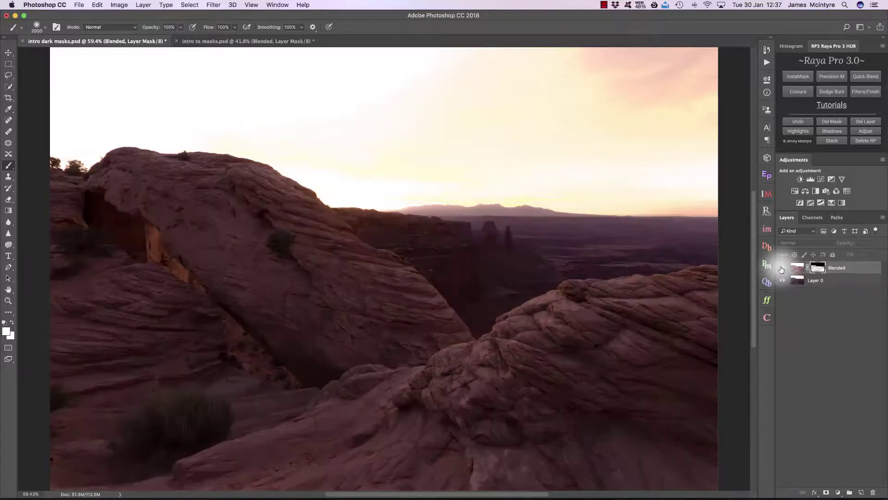
left_click(782, 268)
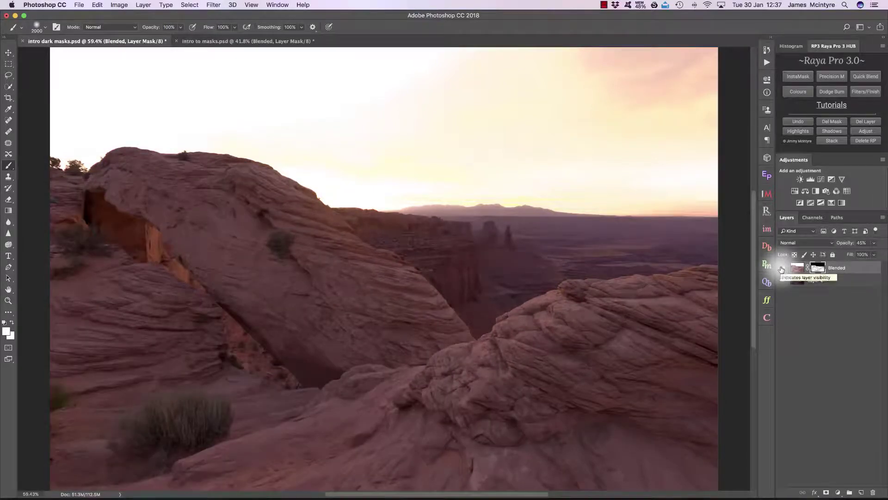